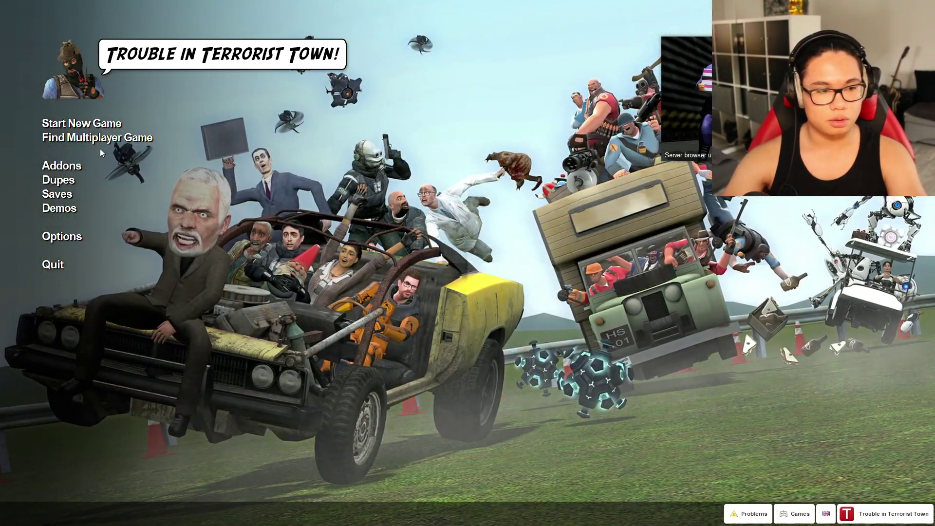
# Start a new Trouble in Terrorist Town game and fly around the map to examine its missing textures and error models.
pyautogui.click(82, 123)
pyautogui.scroll(-3, 487, 282)
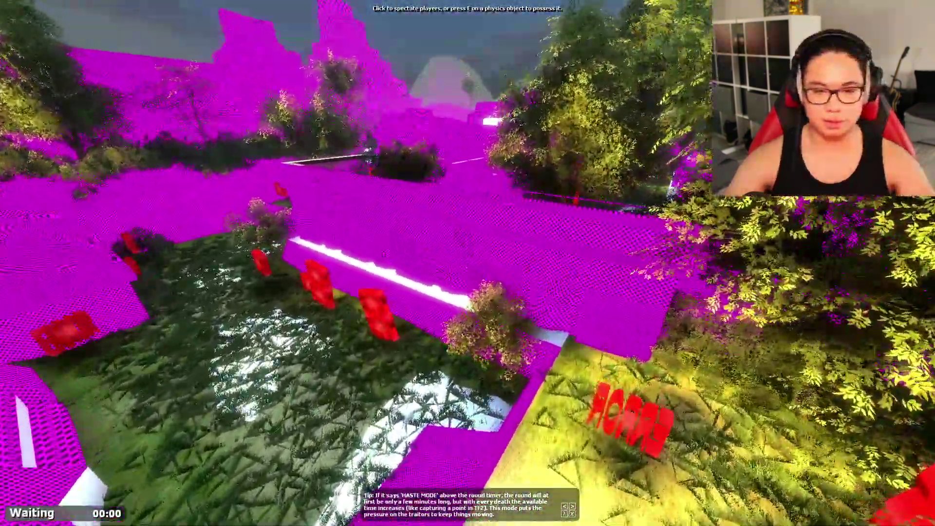
pyautogui.press('w')
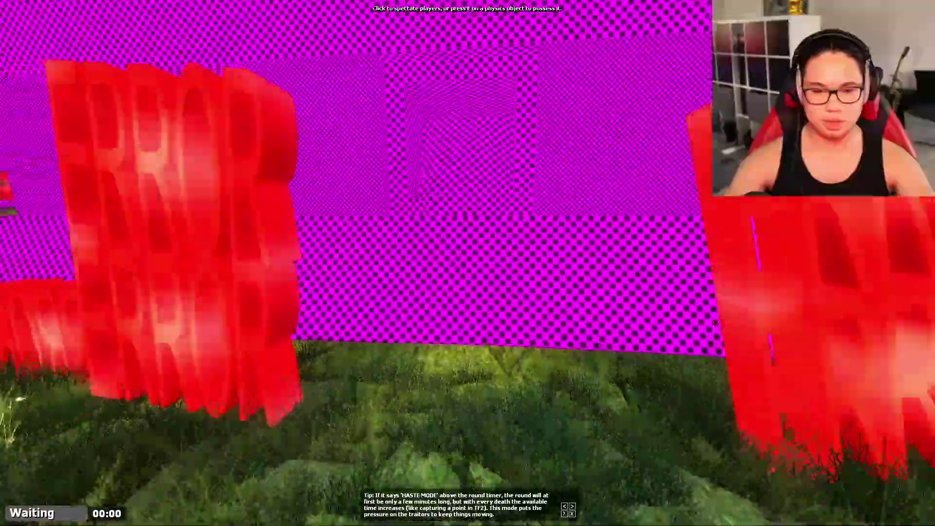
pyautogui.press('s')
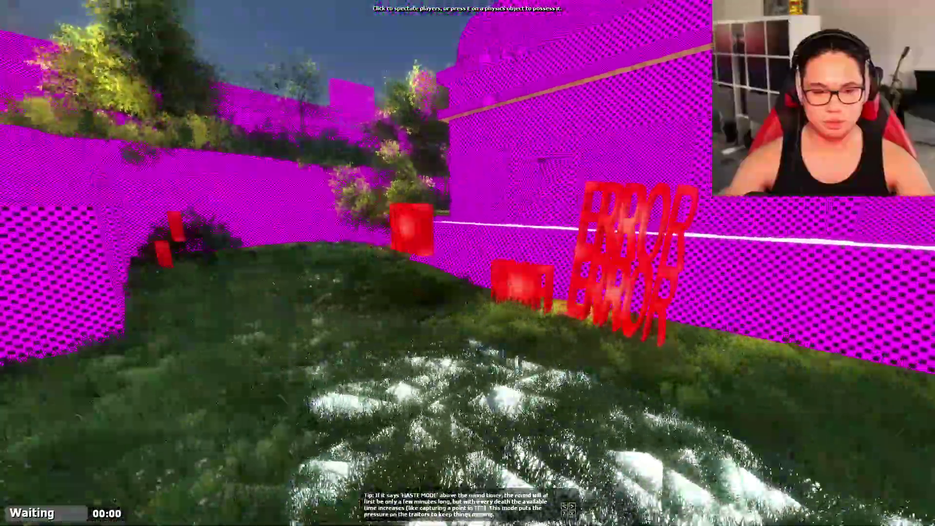
pyautogui.press('w')
pyautogui.press('w')
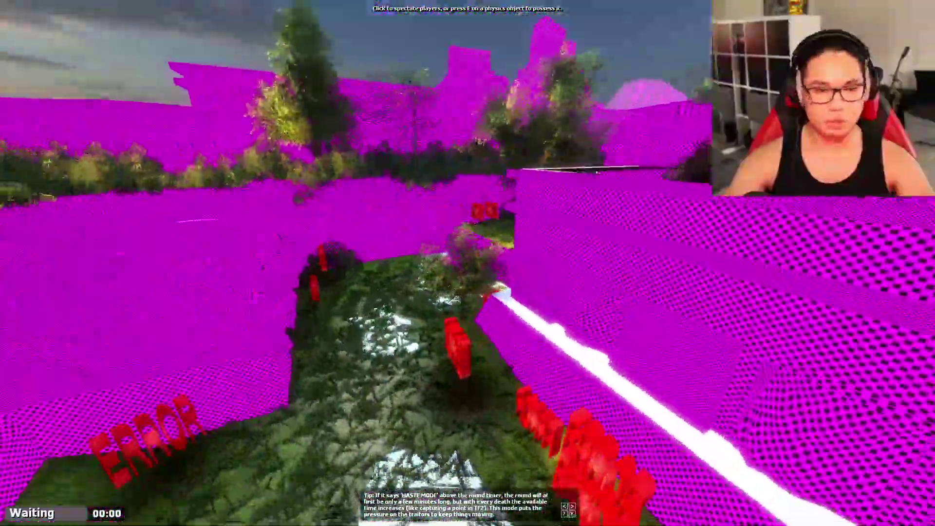
pyautogui.press('w')
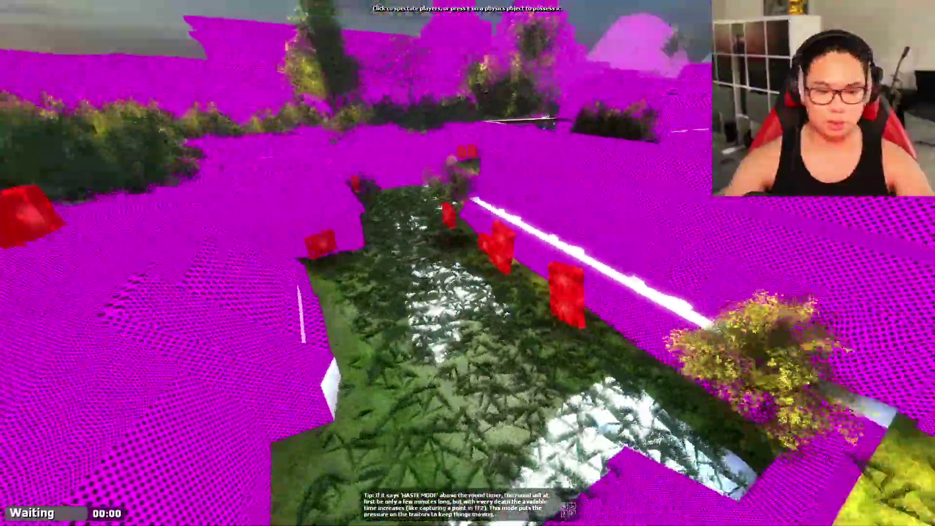
pyautogui.press('s')
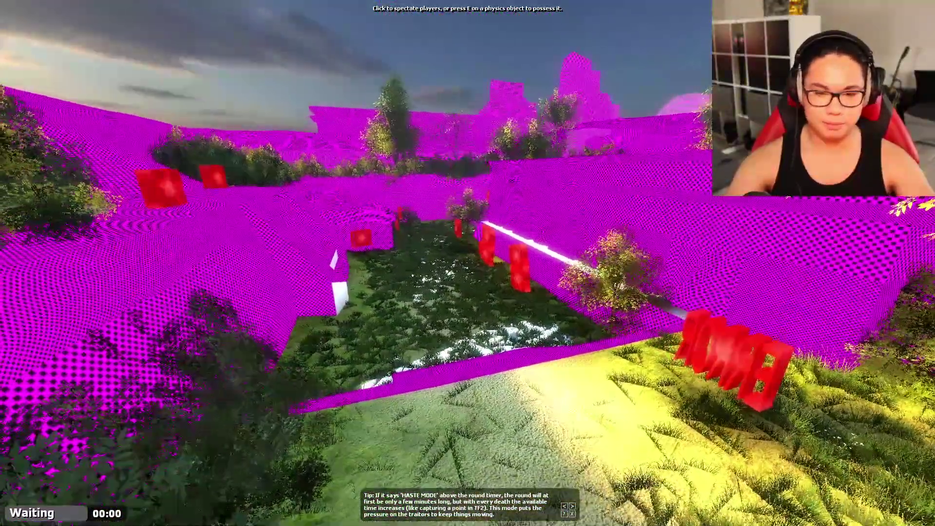
# Leave the running match and quit the game to the desktop.
pyautogui.press('Escape')
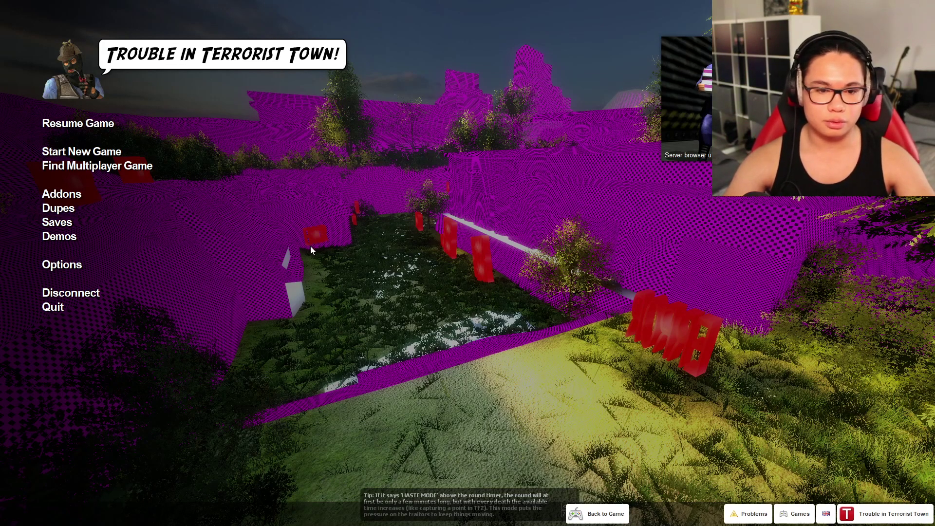
pyautogui.click(54, 307)
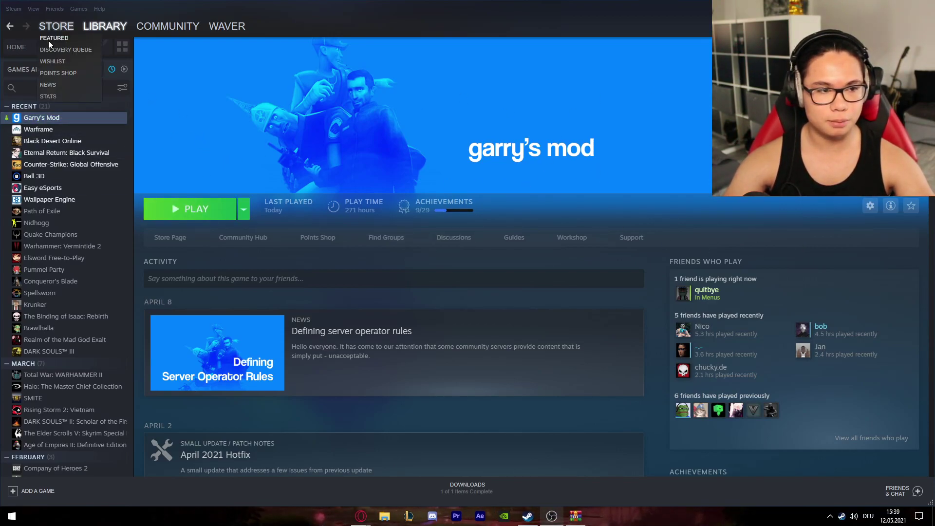
# Search the Steam store for "counter" and open the Counter-Strike: Source product page.
pyautogui.click(48, 40)
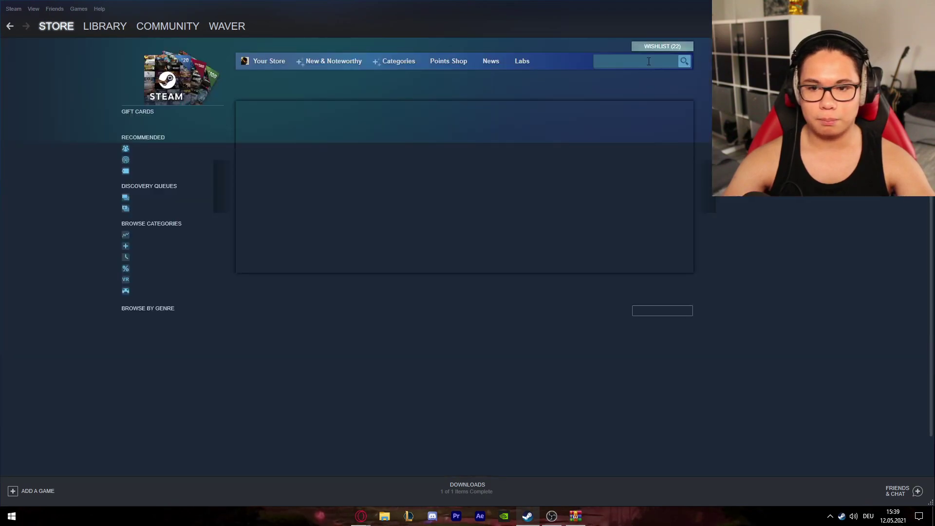
pyautogui.click(647, 61)
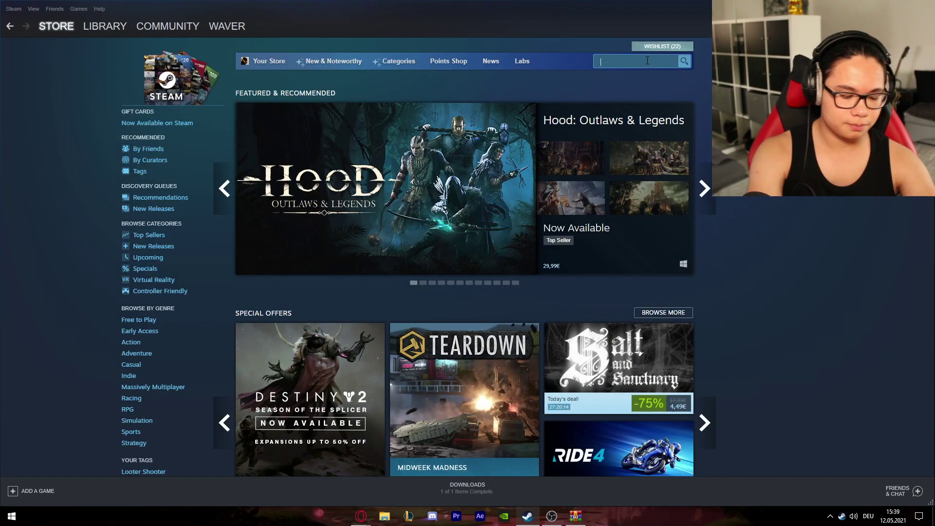
pyautogui.write('counter')
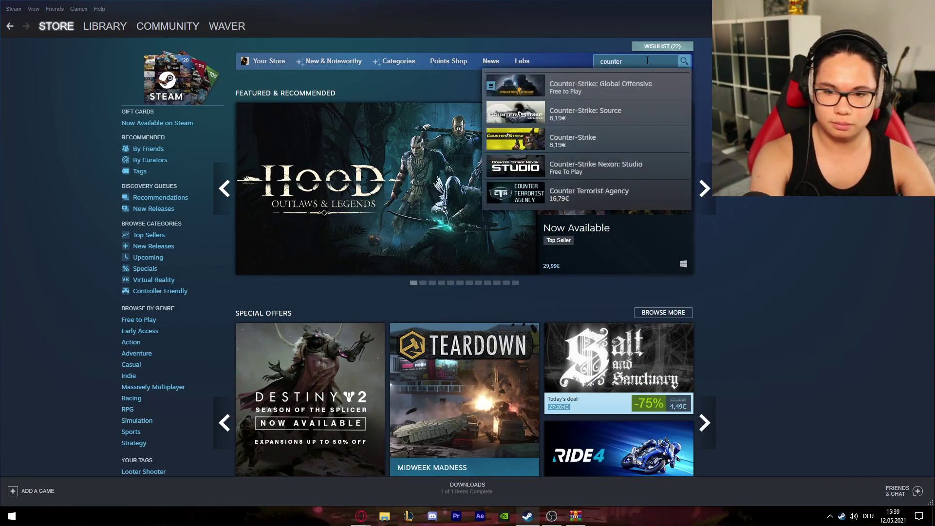
pyautogui.click(585, 114)
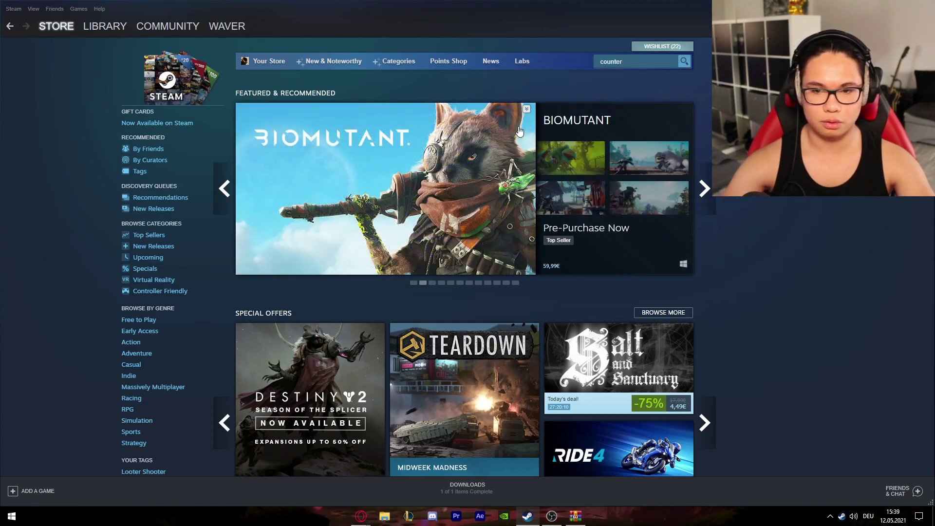
# Look through the Counter-Strike: Source screenshots and purchase options on the product page.
pyautogui.scroll(-2, 402, 222)
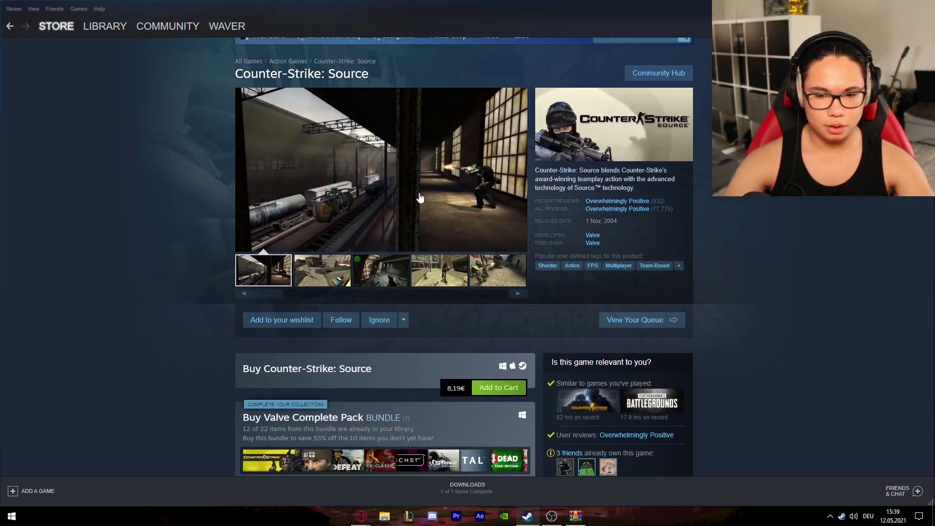
pyautogui.scroll(2, 314, 179)
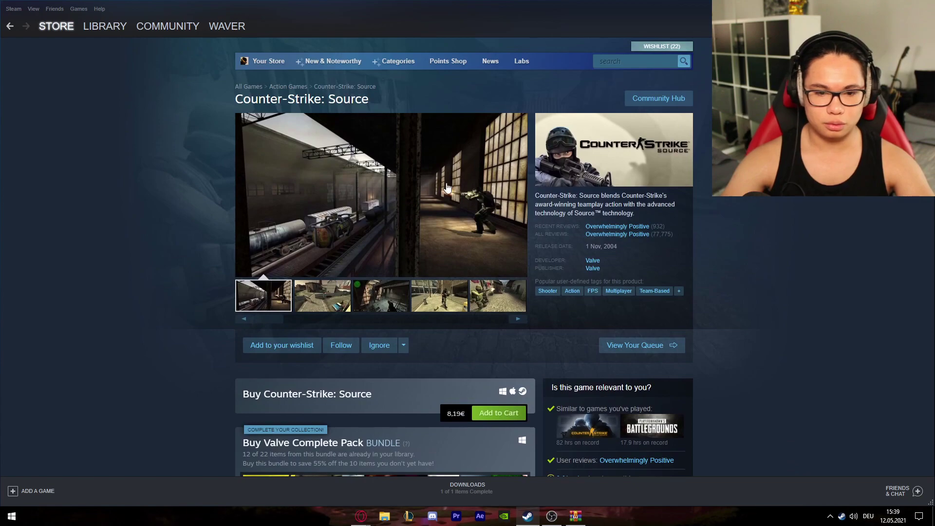
pyautogui.click(333, 291)
pyautogui.click(361, 296)
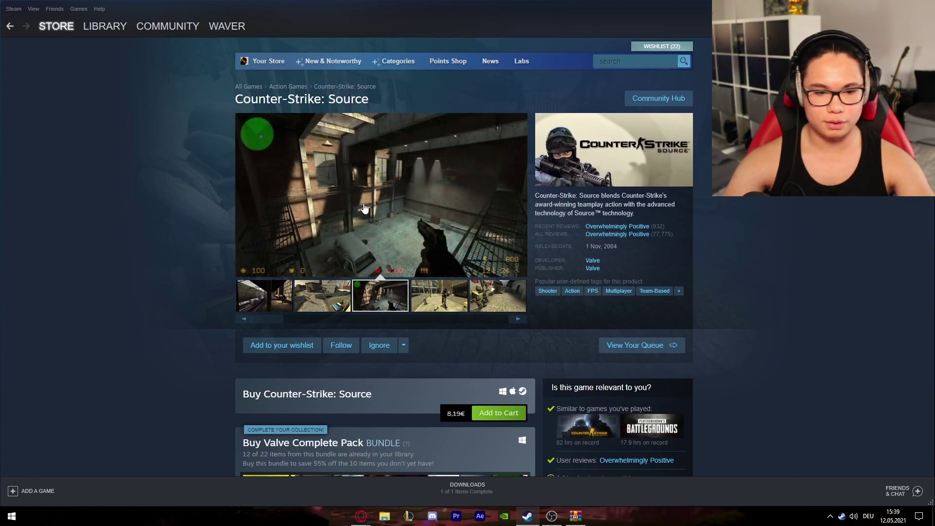
pyautogui.click(424, 291)
pyautogui.click(507, 304)
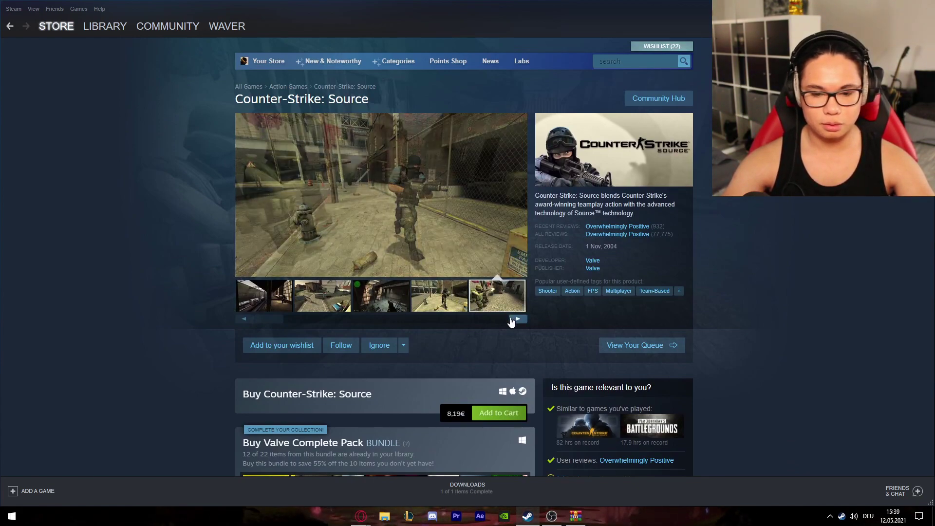
pyautogui.scroll(-1, 557, 322)
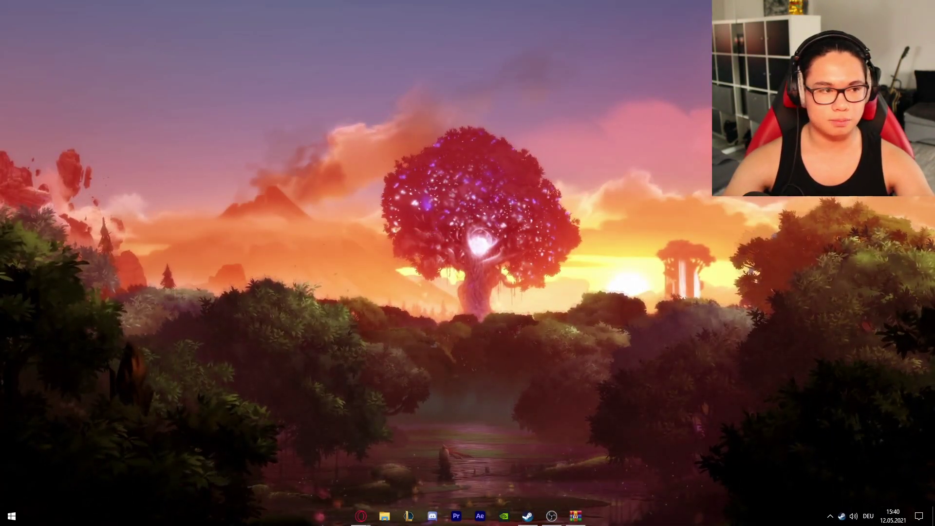
# Reposition the CSS Game Content archive on the desktop and deselect it.
pyautogui.moveTo(934, 229)
pyautogui.mouseDown()
pyautogui.moveTo(614, 214)
pyautogui.moveTo(555, 167)
pyautogui.mouseUp()
pyautogui.moveTo(627, 285); pyautogui.dragTo(460, 98)
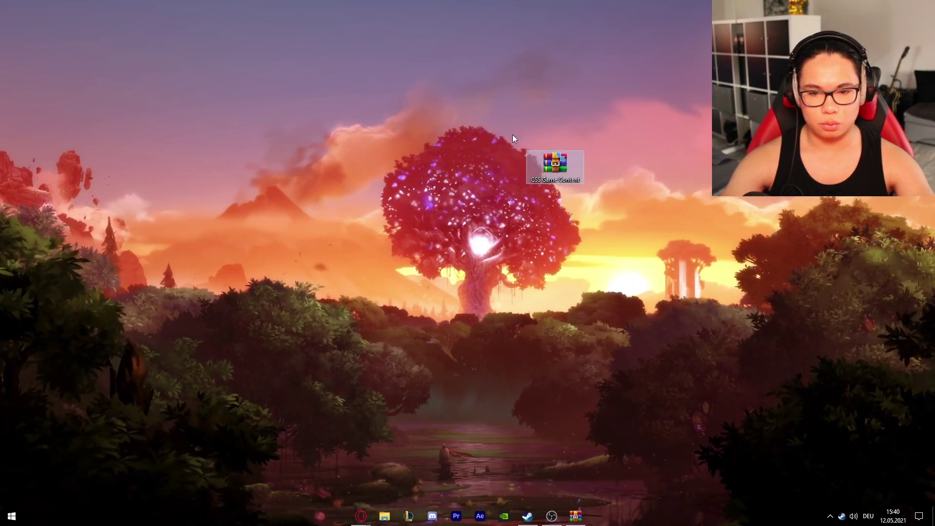
pyautogui.moveTo(513, 139); pyautogui.dragTo(604, 194)
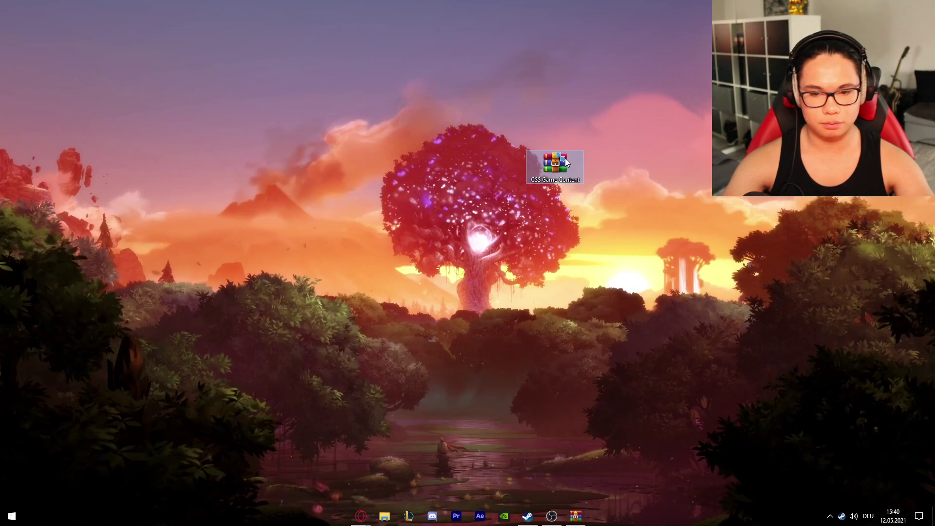
pyautogui.click(477, 140)
pyautogui.moveTo(556, 164); pyautogui.dragTo(609, 178)
pyautogui.click(604, 312)
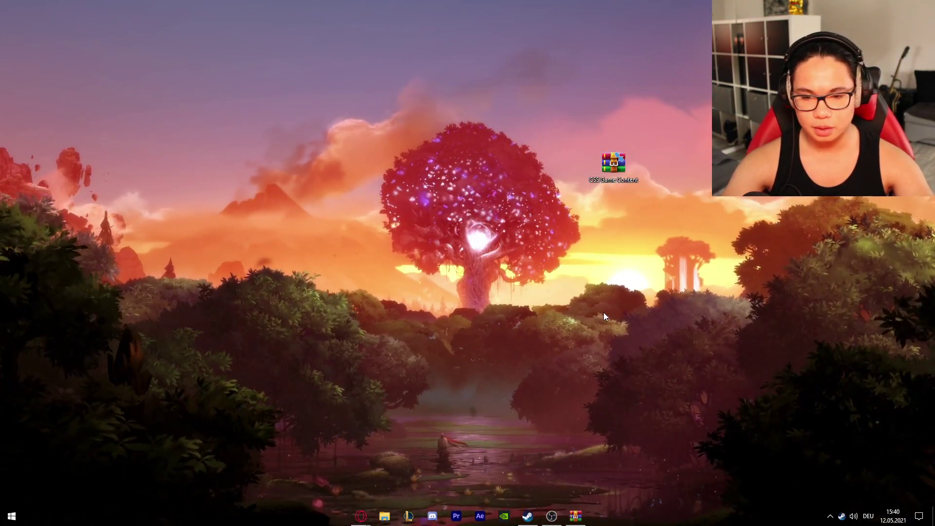
# Return to the Steam library and open the Garry's Mod installation folder from the game's local files properties.
pyautogui.click(532, 520)
pyautogui.moveTo(95, 26)
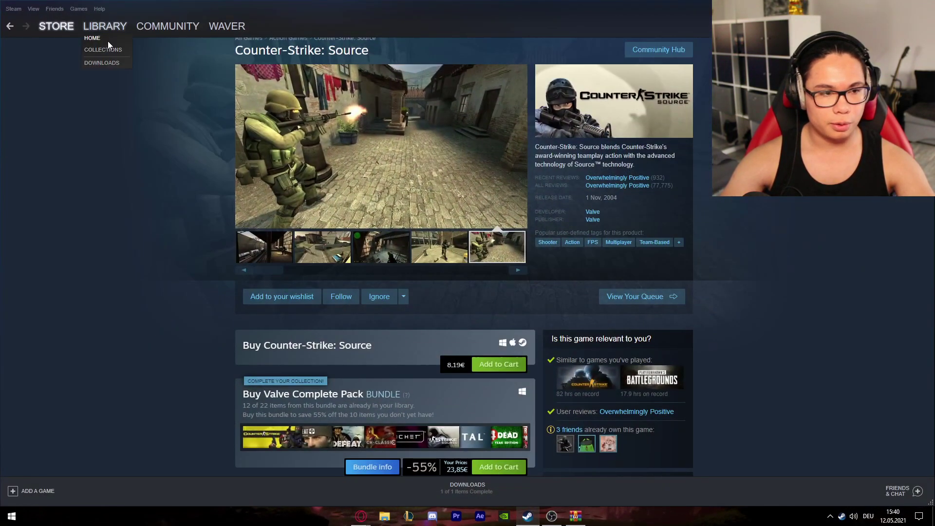
pyautogui.click(107, 41)
pyautogui.click(60, 122)
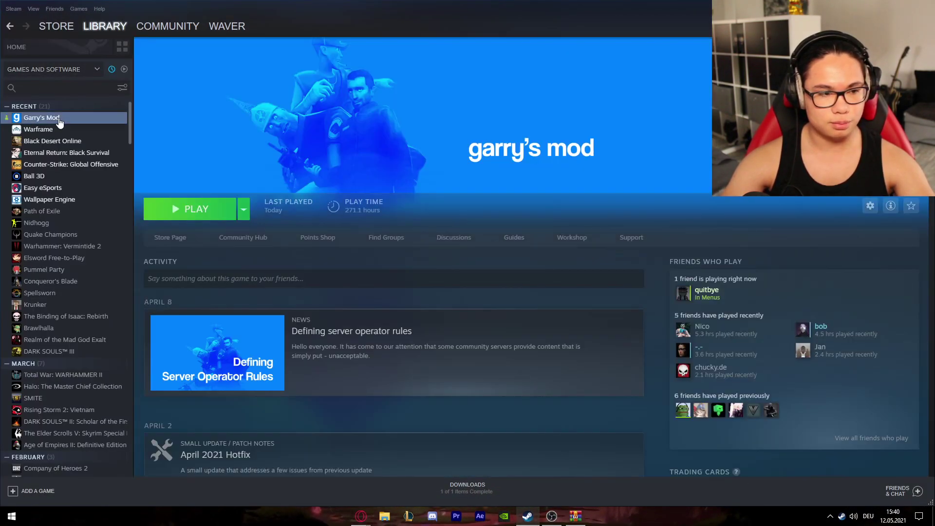
pyautogui.rightClick(59, 118)
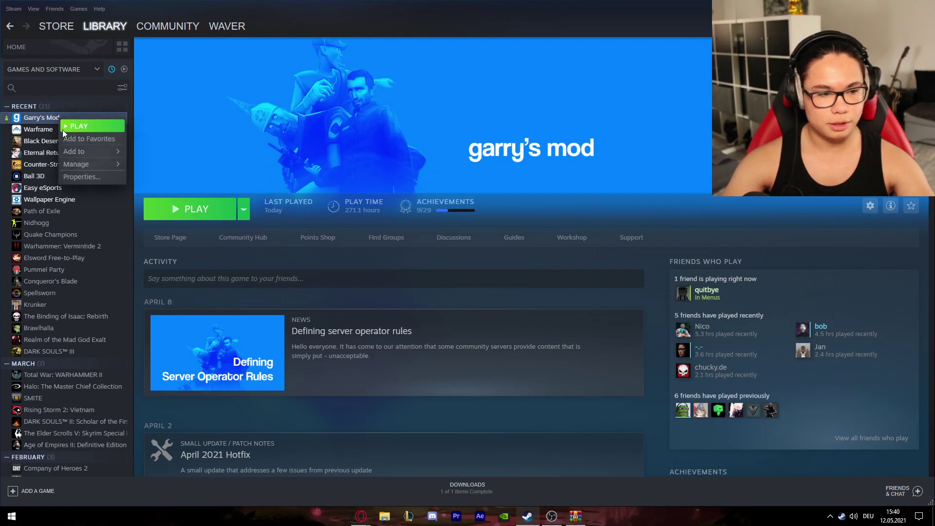
pyautogui.click(89, 177)
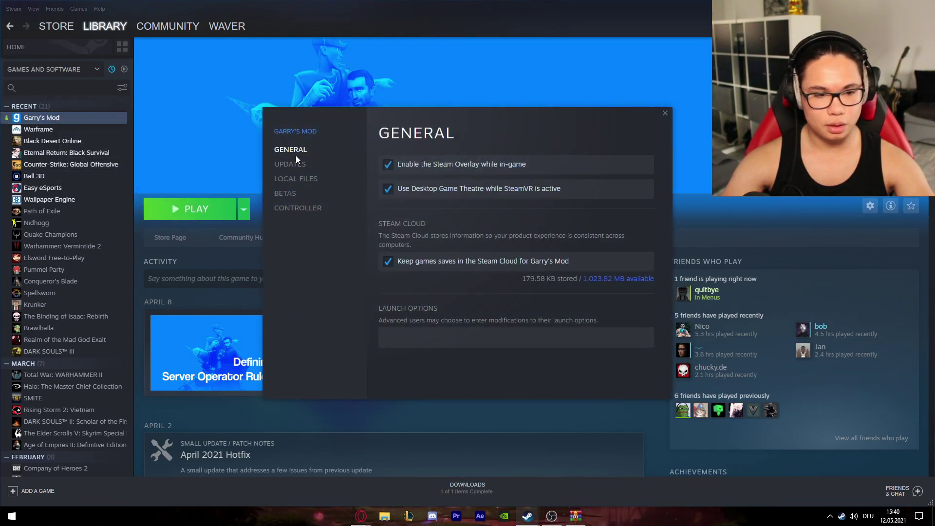
pyautogui.click(299, 180)
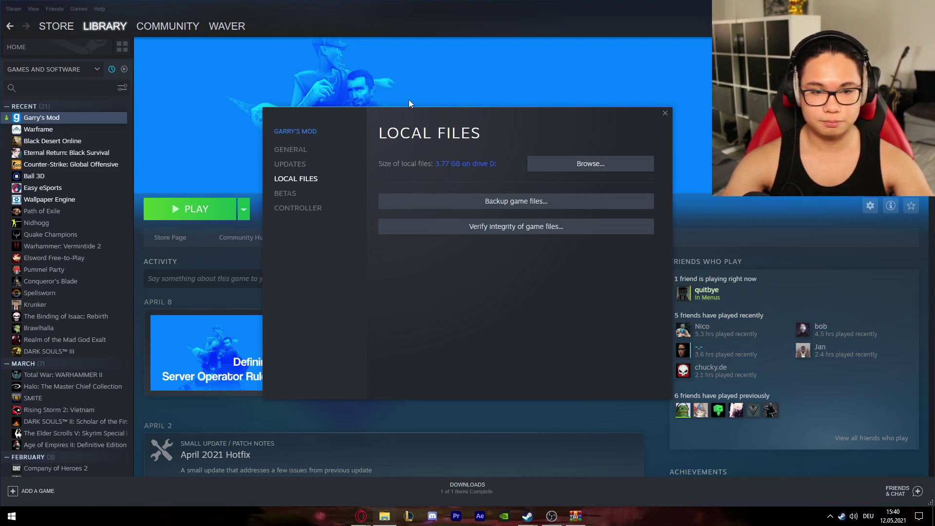
pyautogui.moveTo(0, 117); pyautogui.dragTo(597, 53)
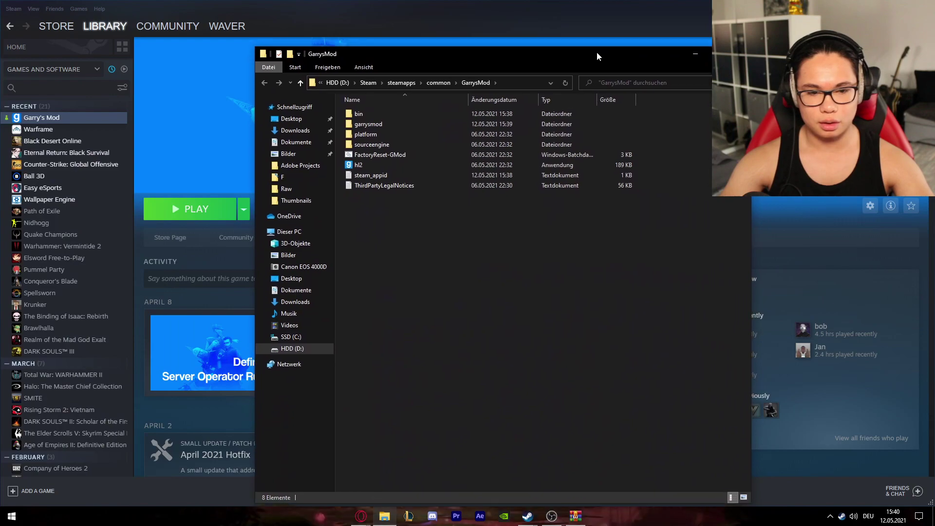
# Open the addons folder inside the garrysmod folder and look through its add-on files.
pyautogui.doubleClick(382, 125)
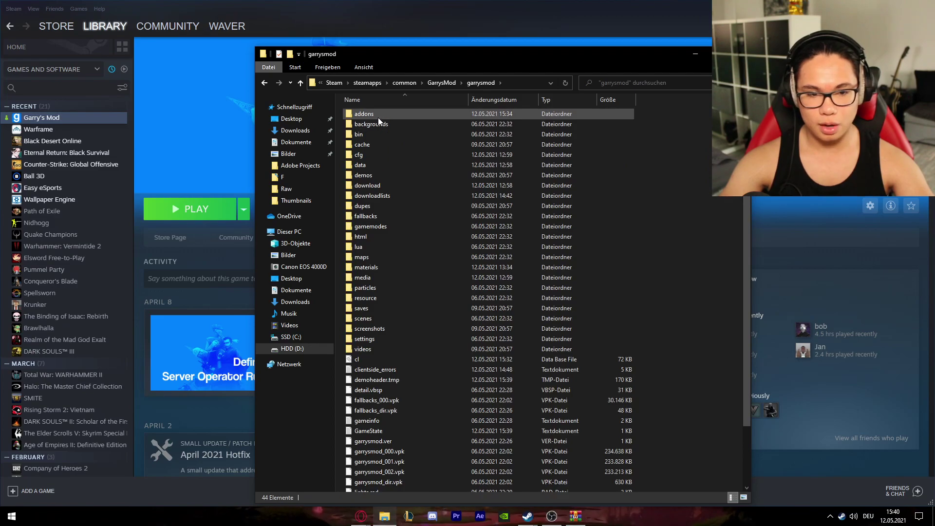
pyautogui.doubleClick(379, 117)
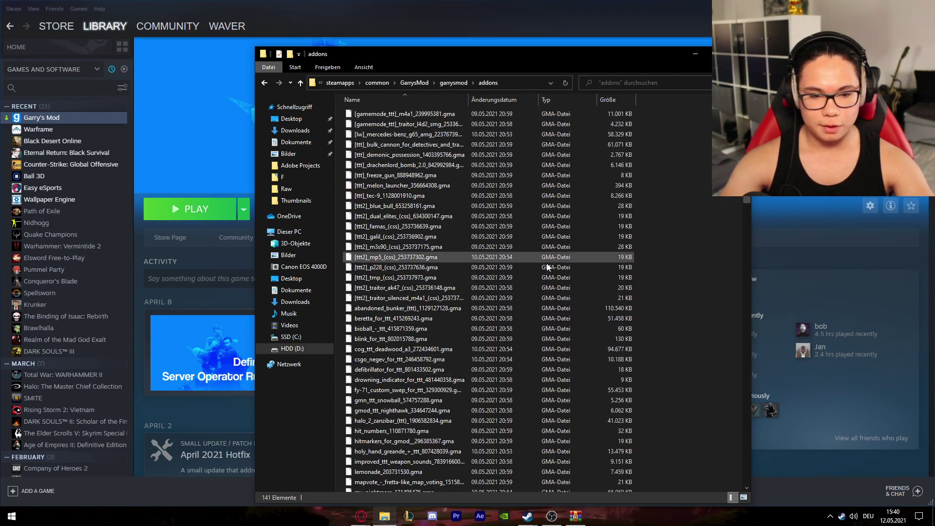
pyautogui.scroll(-5, 547, 265)
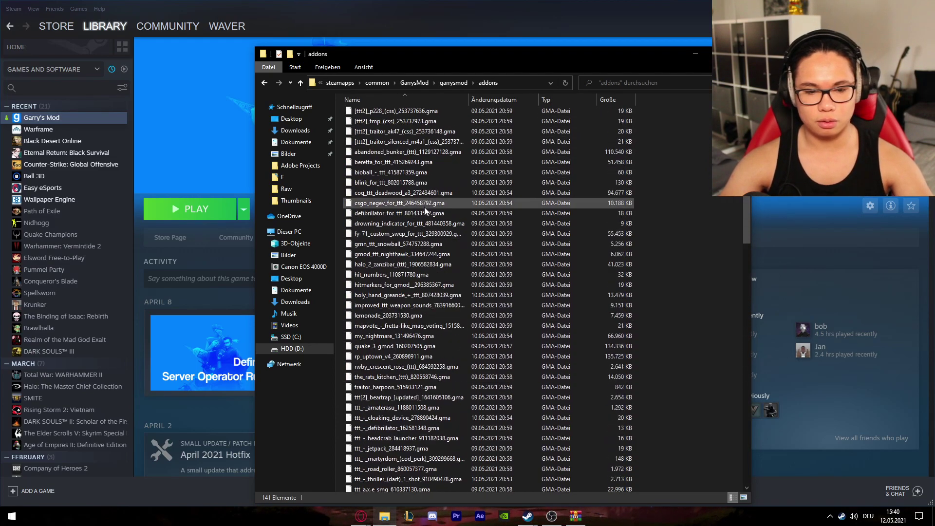
pyautogui.scroll(5, 425, 210)
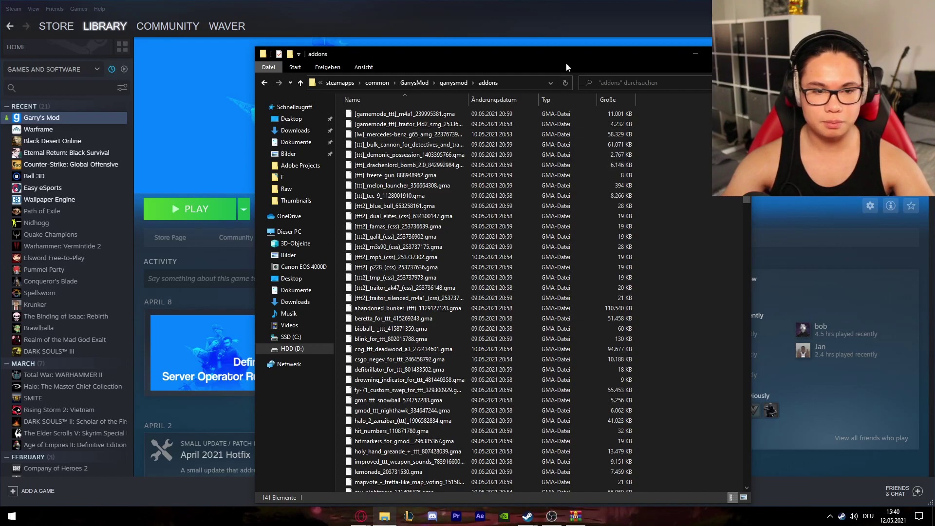
# Clear Steam and the Garry's Mod properties away, and move the addons folder window so the desktop archive is accessible.
pyautogui.moveTo(456, 49); pyautogui.dragTo(297, 25)
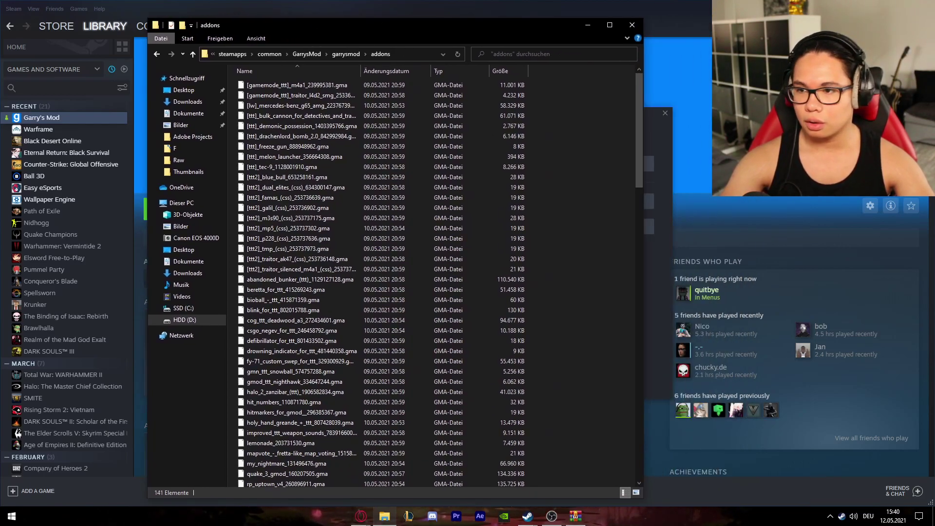
pyautogui.click(896, 7)
pyautogui.click(664, 305)
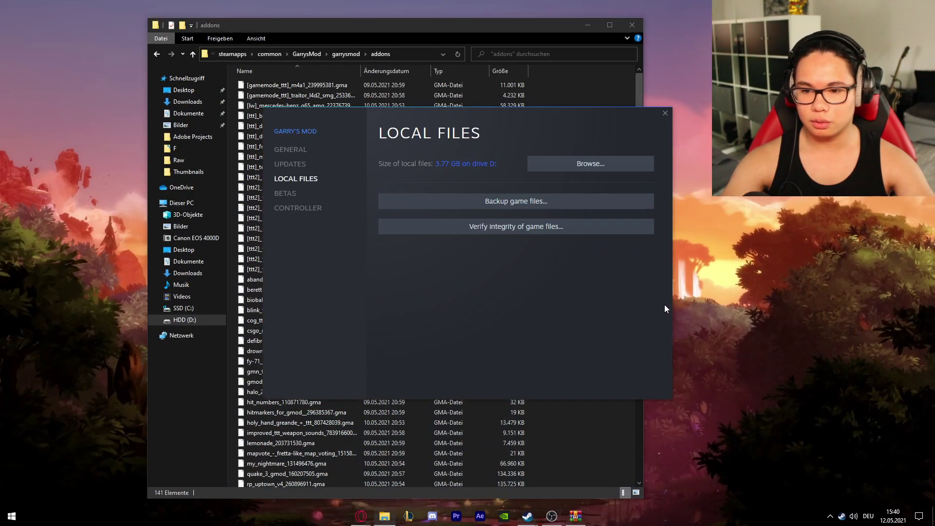
pyautogui.click(665, 115)
pyautogui.moveTo(542, 29); pyautogui.dragTo(441, 20)
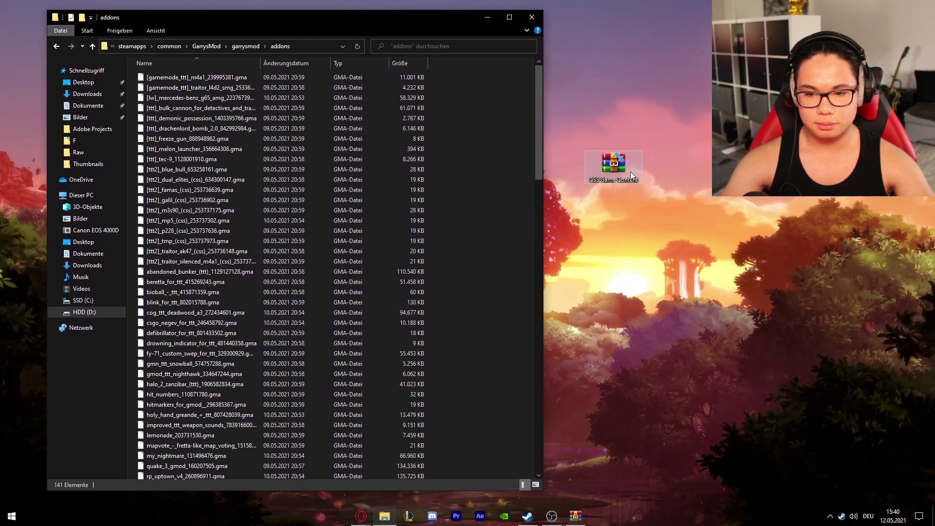
# Open the CSS Game Content.zip archive from the desktop and arrange its window with the addons folder still in view.
pyautogui.moveTo(630, 171); pyautogui.dragTo(760, 176)
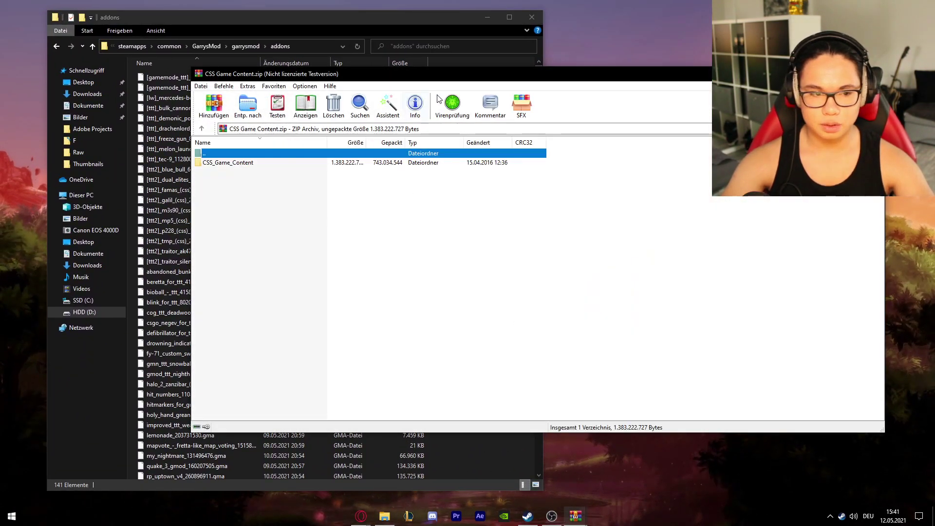
pyautogui.moveTo(486, 78); pyautogui.dragTo(832, 61)
pyautogui.click(927, 197)
pyautogui.moveTo(926, 63); pyautogui.dragTo(653, 83)
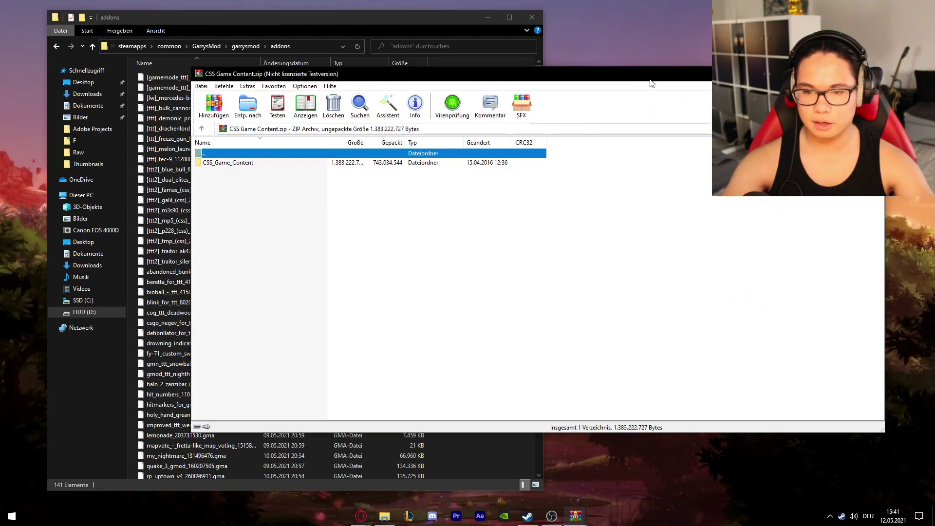
# Place the archive window beside the addons folder and extract the CSS_Game_Content folder from it into addons.
pyautogui.moveTo(578, 73); pyautogui.dragTo(934, 54)
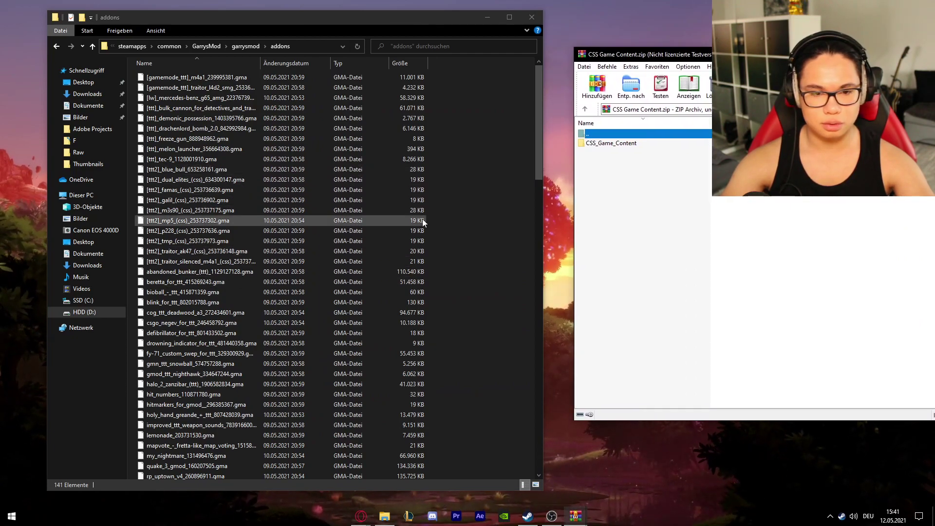
pyautogui.moveTo(656, 213); pyautogui.dragTo(625, 161)
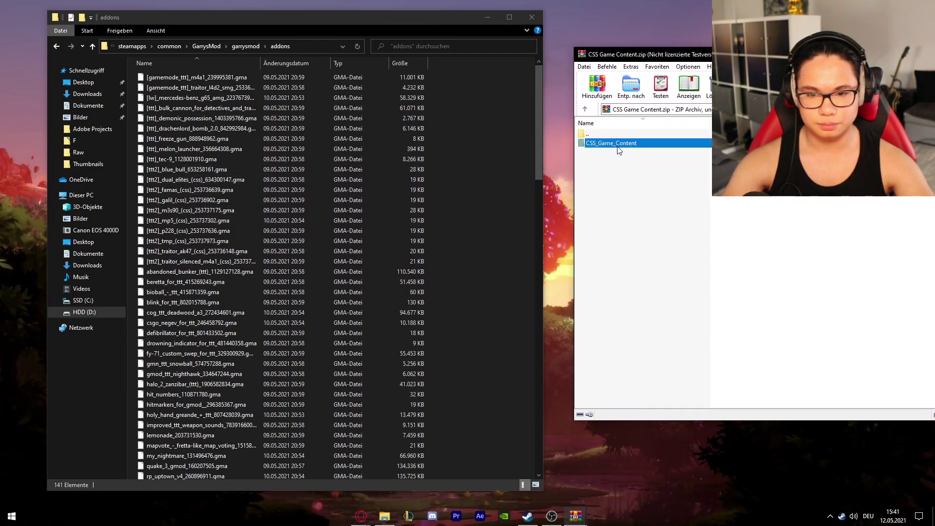
pyautogui.moveTo(475, 148); pyautogui.dragTo(480, 212)
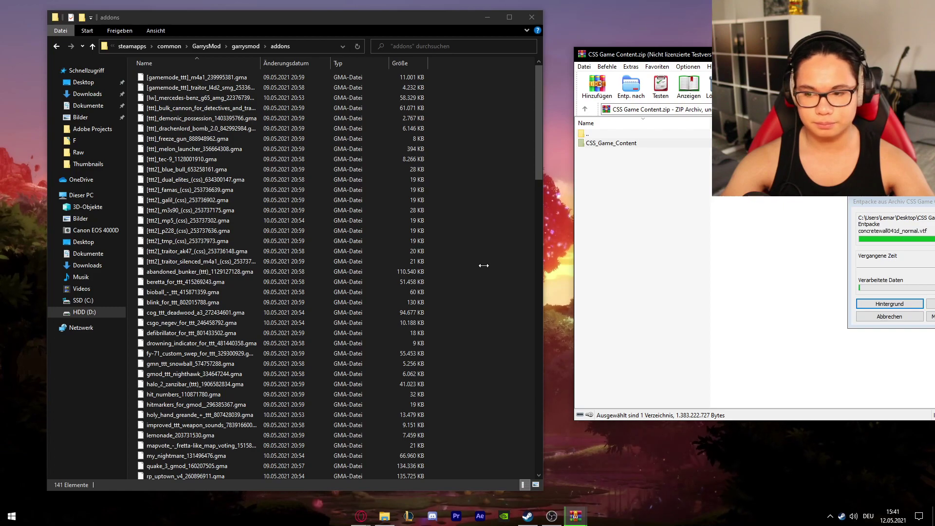
pyautogui.moveTo(867, 202); pyautogui.dragTo(614, 188)
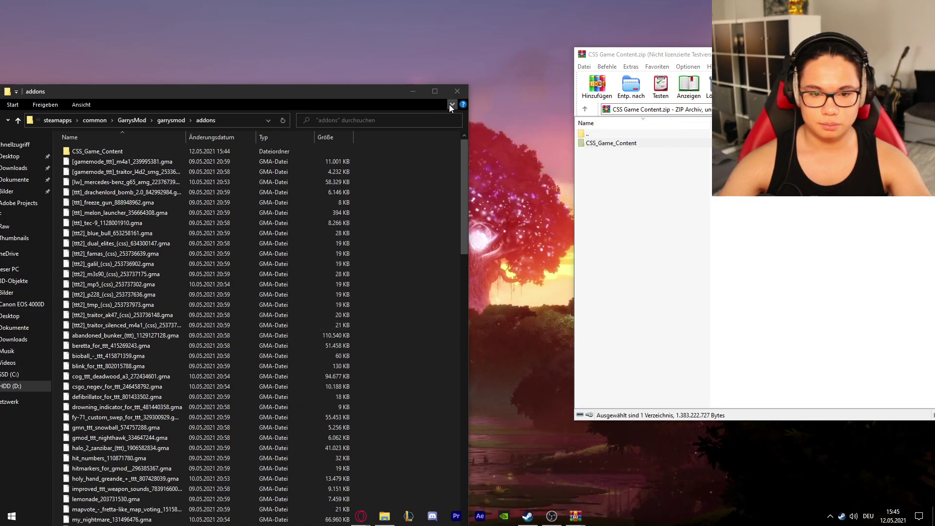
# Open the extracted CSS_Game_Content folder to check its subfolders, and return to the addons folder.
pyautogui.moveTo(344, 89); pyautogui.dragTo(425, 44)
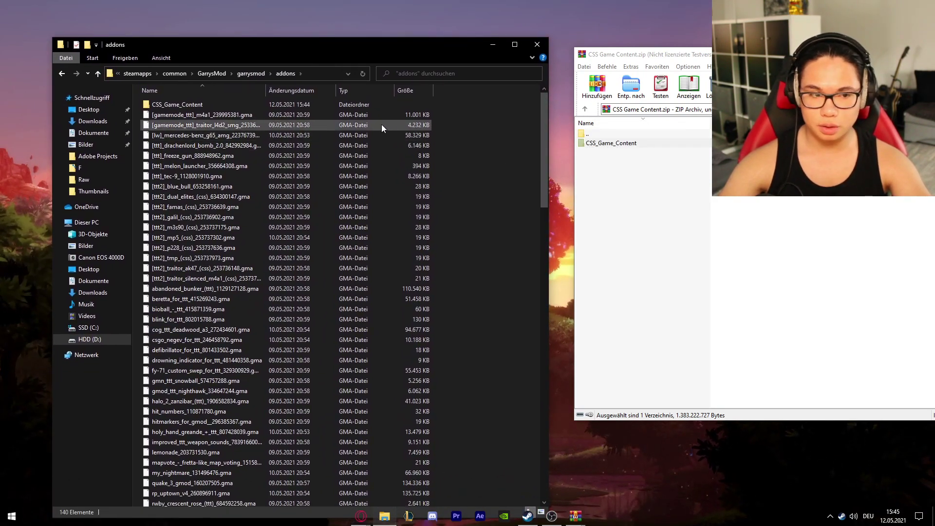
pyautogui.click(214, 104)
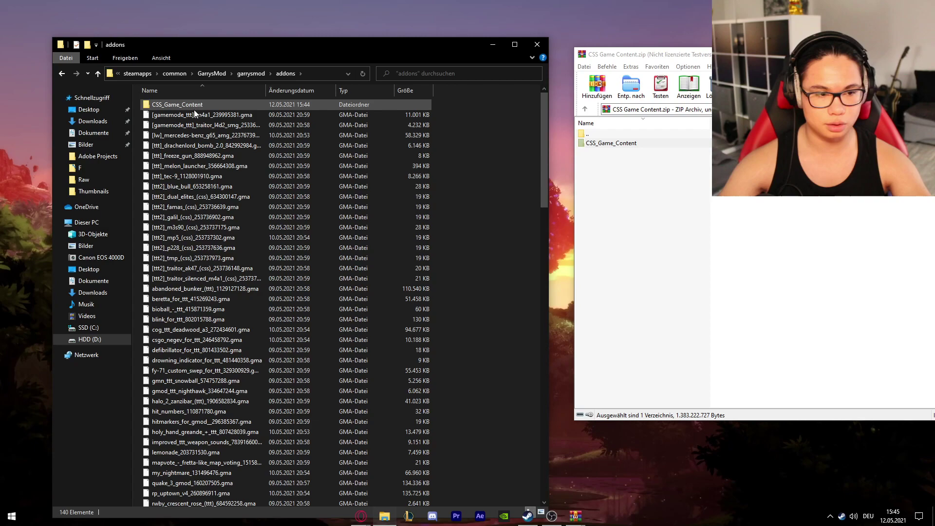
pyautogui.doubleClick(220, 106)
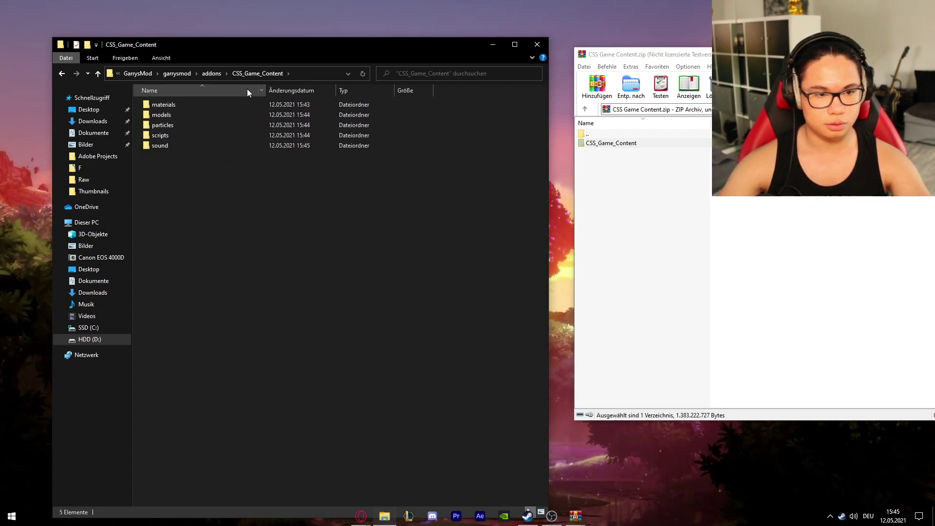
pyautogui.click(214, 74)
# Close the addons folder and the archive window, and delete CSS Game Content.zip from the desktop.
pyautogui.click(540, 46)
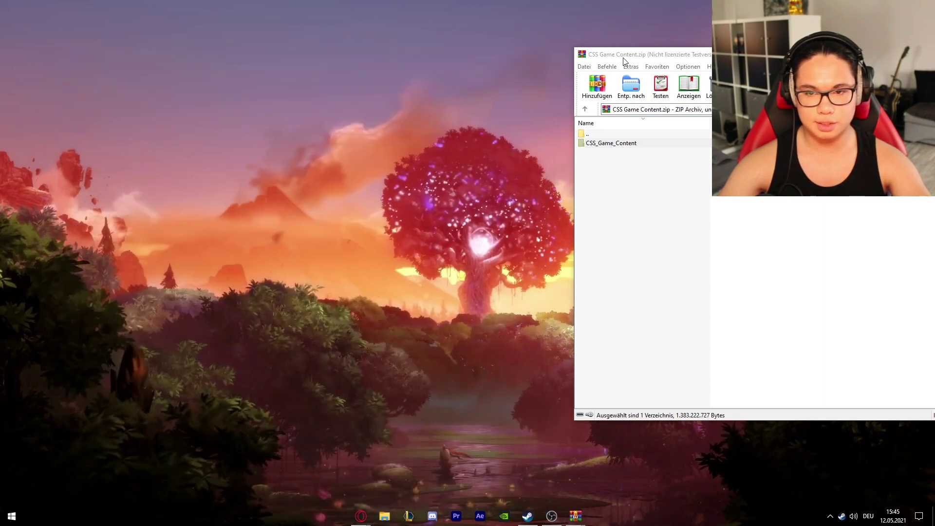
pyautogui.moveTo(623, 58); pyautogui.dragTo(228, 44)
pyautogui.click(861, 40)
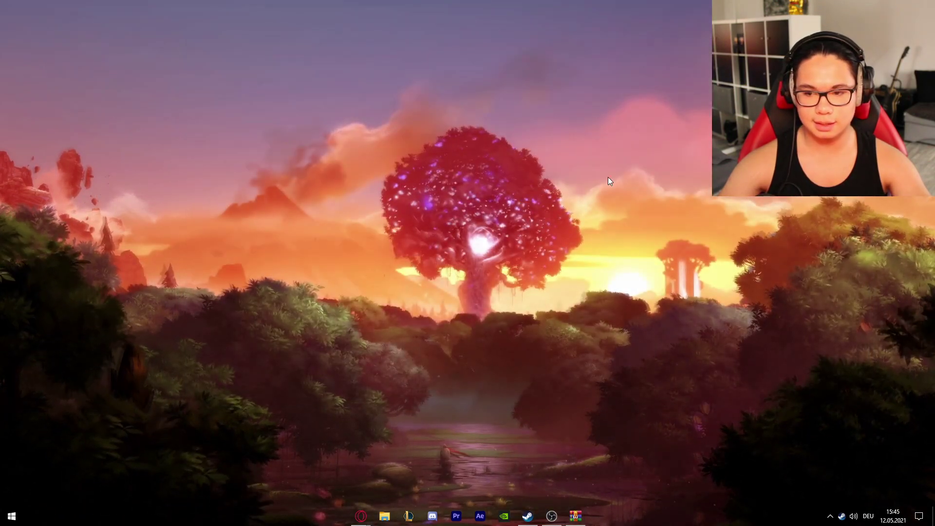
pyautogui.rightClick(438, 117)
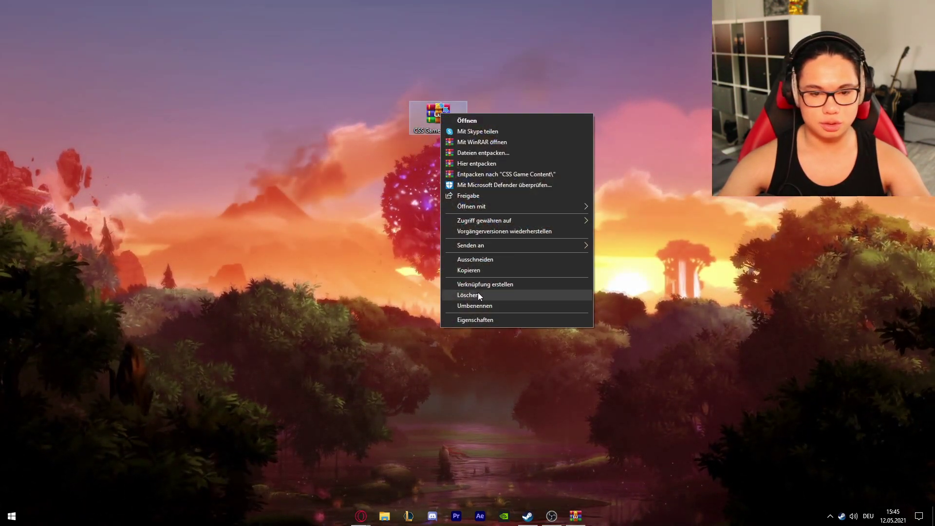
pyautogui.click(479, 296)
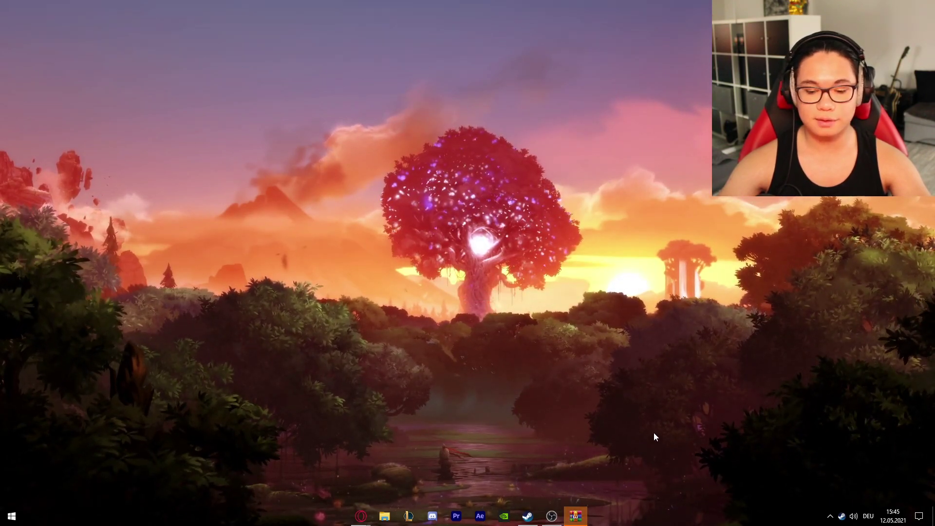
# Exit and restart Steam, dismiss its news window, and launch Garry's Mod.
pyautogui.rightClick(841, 515)
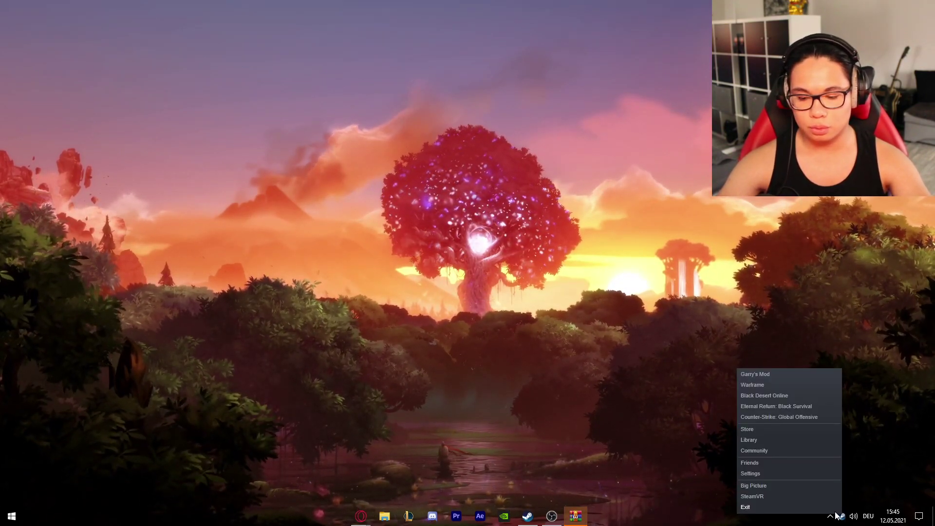
pyautogui.click(799, 511)
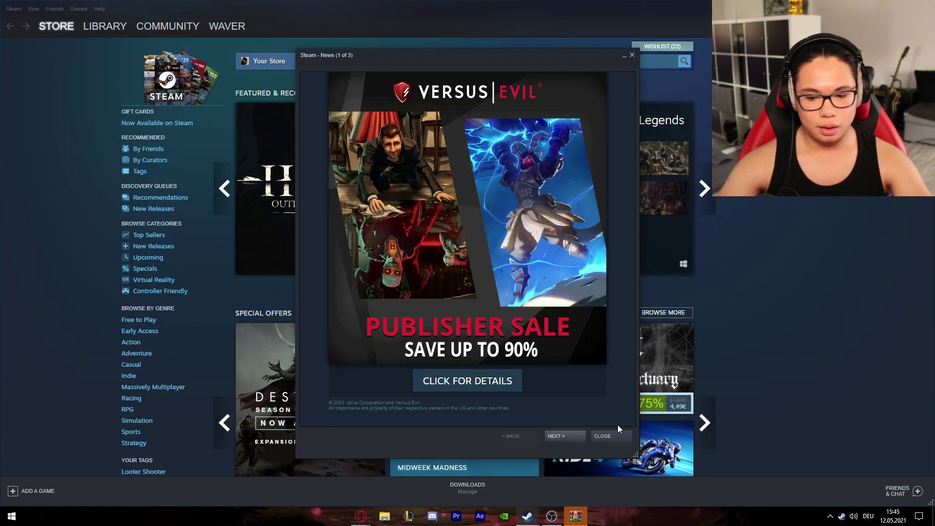
pyautogui.click(615, 431)
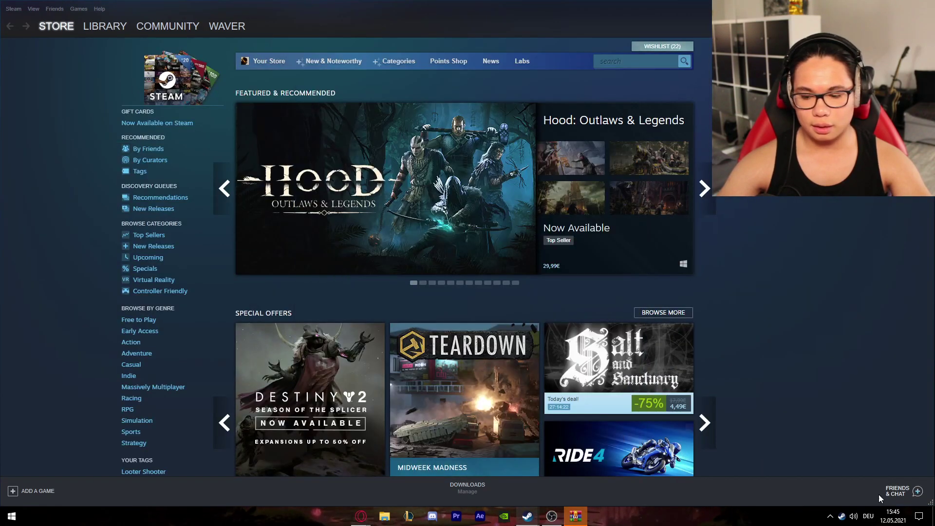
pyautogui.rightClick(841, 517)
pyautogui.click(769, 376)
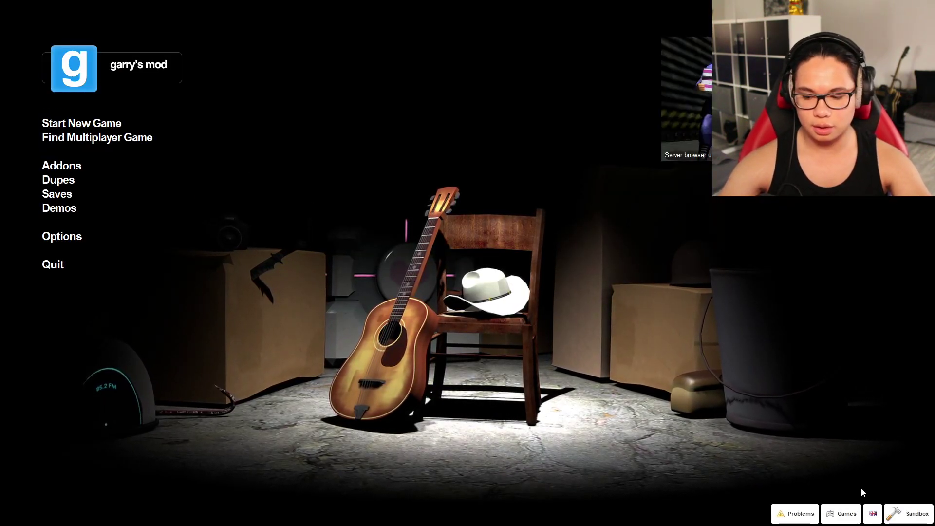
# Enable Counter-Strike: Global Offensive in Garry's Mod's list of mounted games and close the list.
pyautogui.click(842, 517)
pyautogui.scroll(-2, 785, 419)
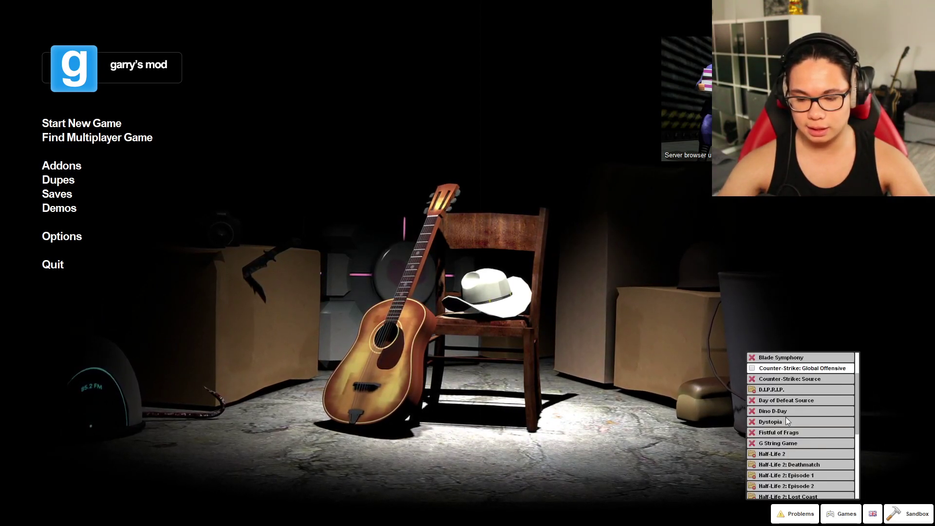
pyautogui.scroll(2, 787, 418)
pyautogui.scroll(-2, 787, 400)
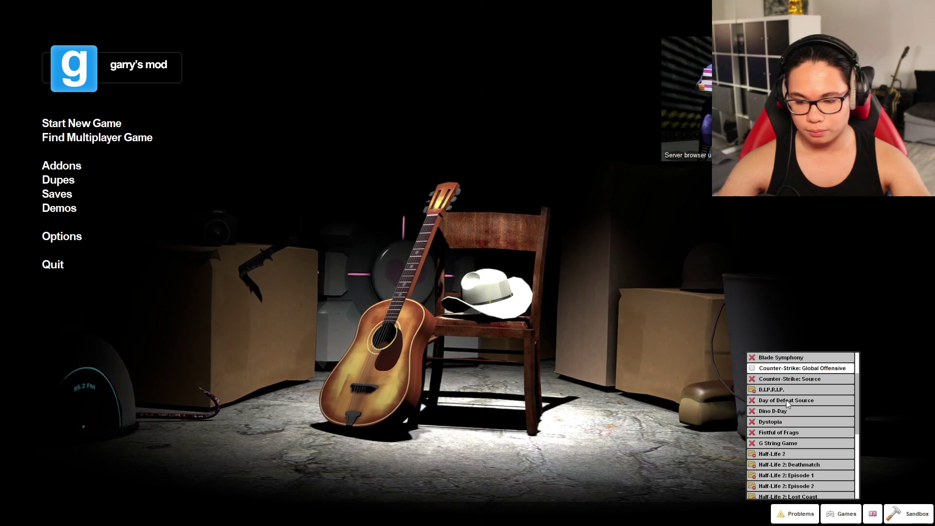
pyautogui.click(751, 368)
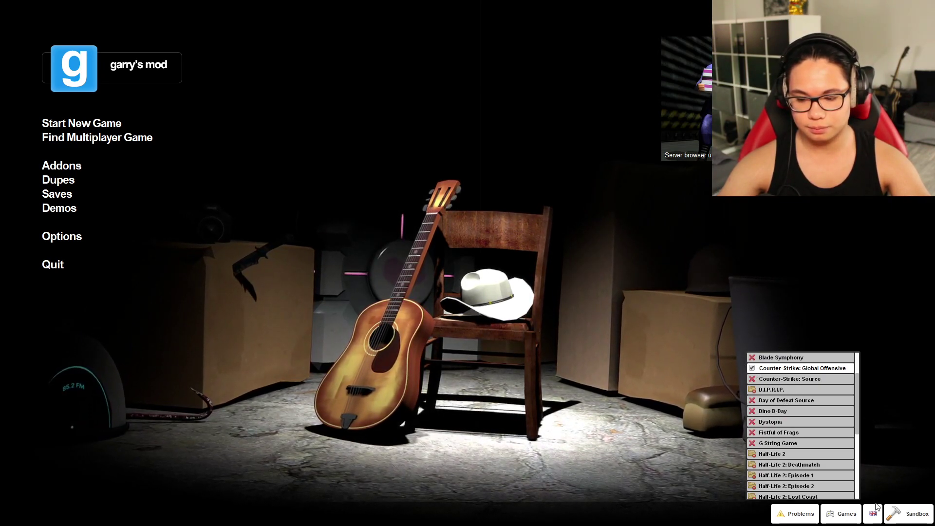
pyautogui.click(713, 447)
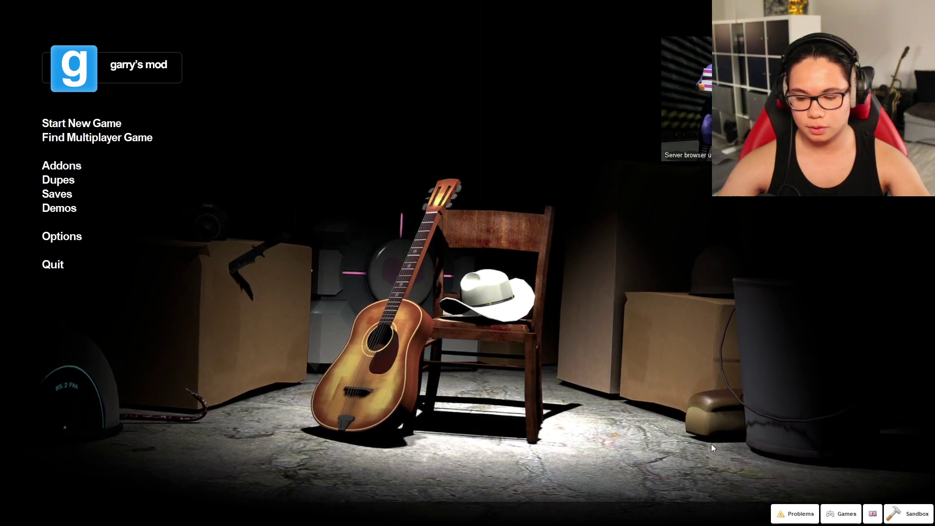
# Start a new game and walk around the map to check its textures and models.
pyautogui.click(95, 125)
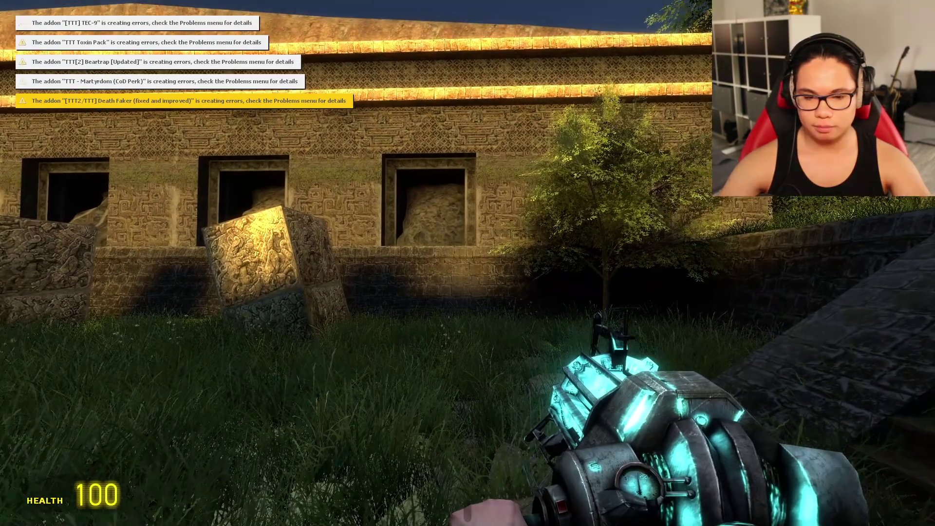
pyautogui.moveTo(467, 263)
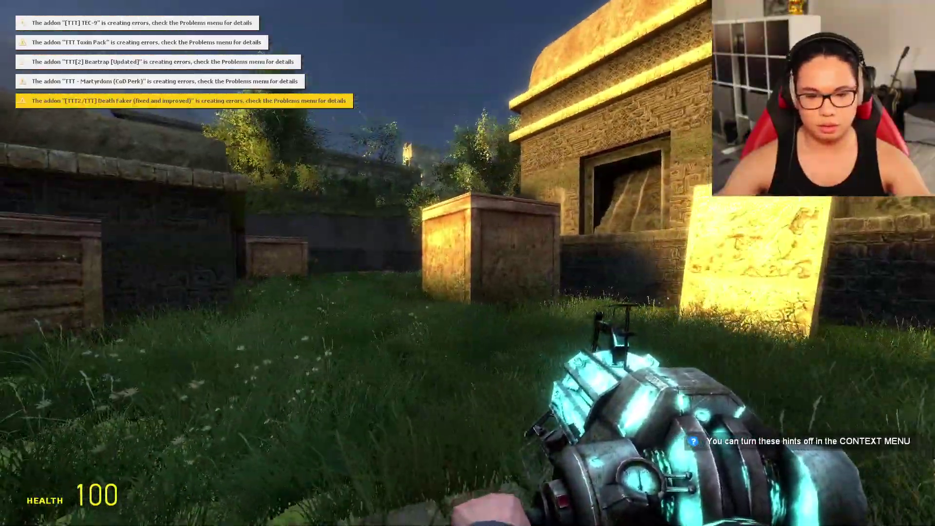
pyautogui.click(468, 263)
pyautogui.press('w')
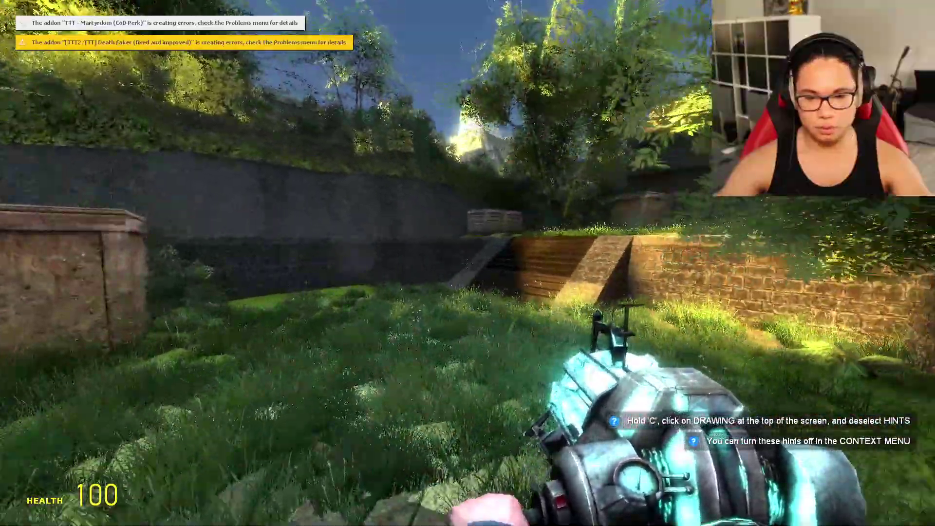
pyautogui.press('w')
pyautogui.moveTo(468, 263)
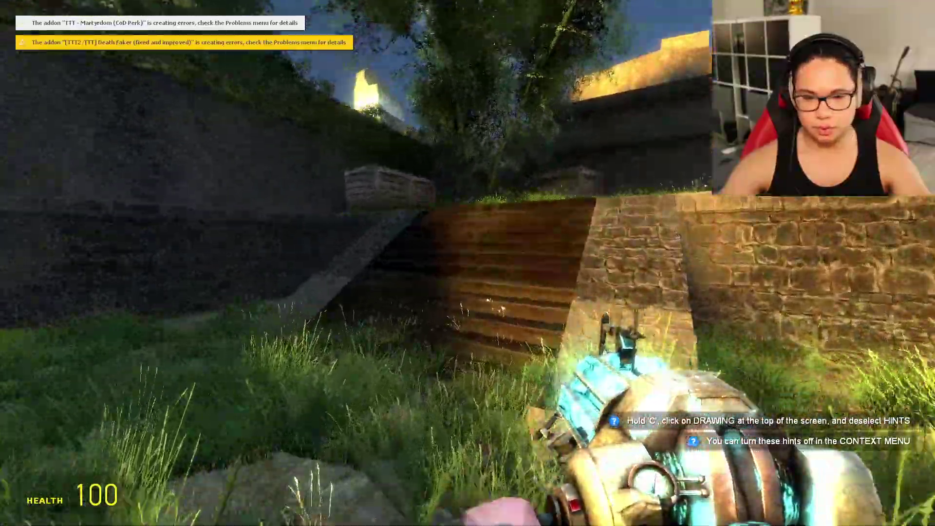
pyautogui.press('w')
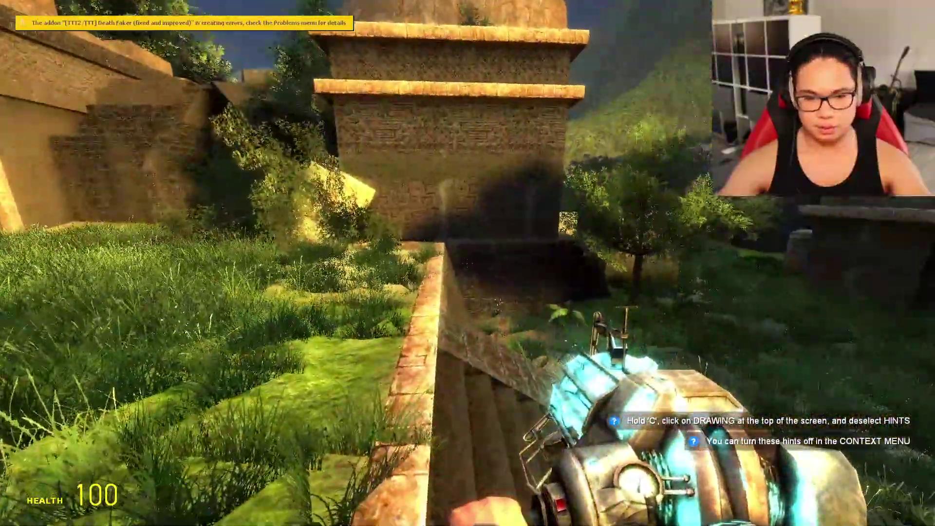
pyautogui.press('w')
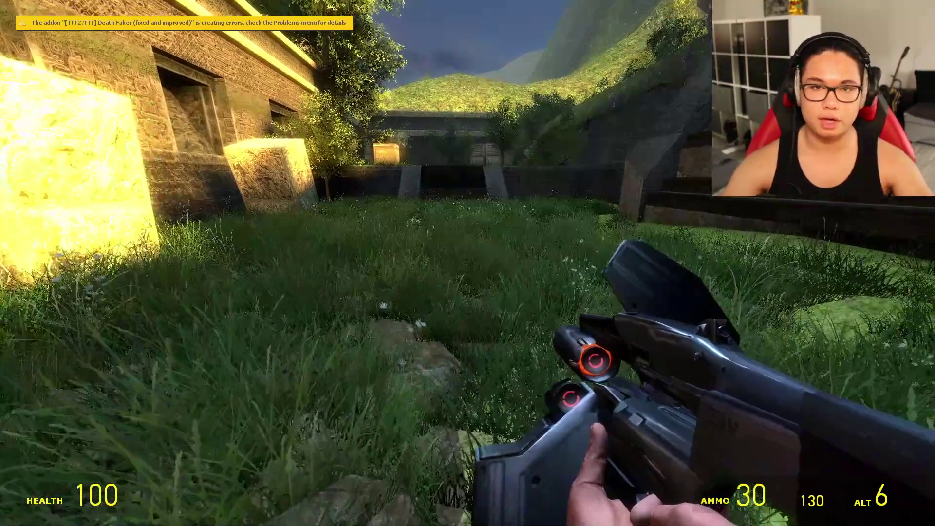
pyautogui.press('w')
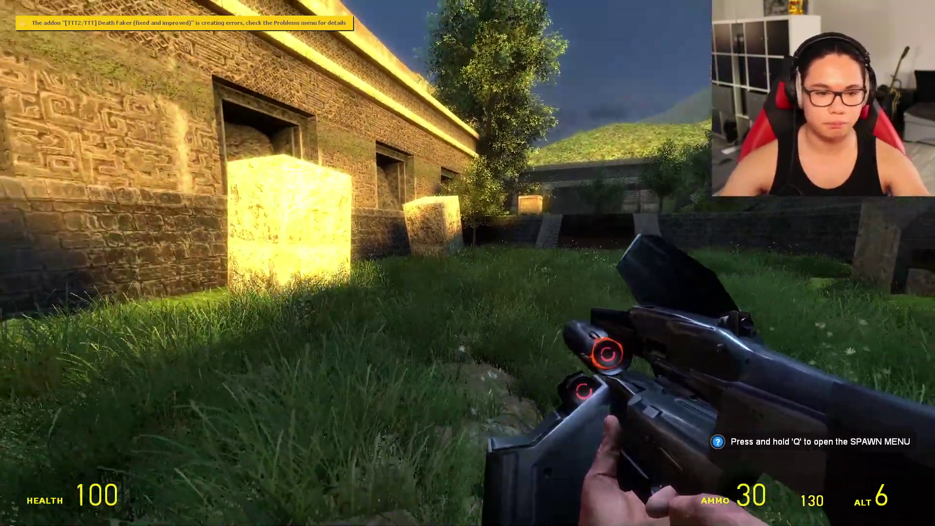
pyautogui.press('w')
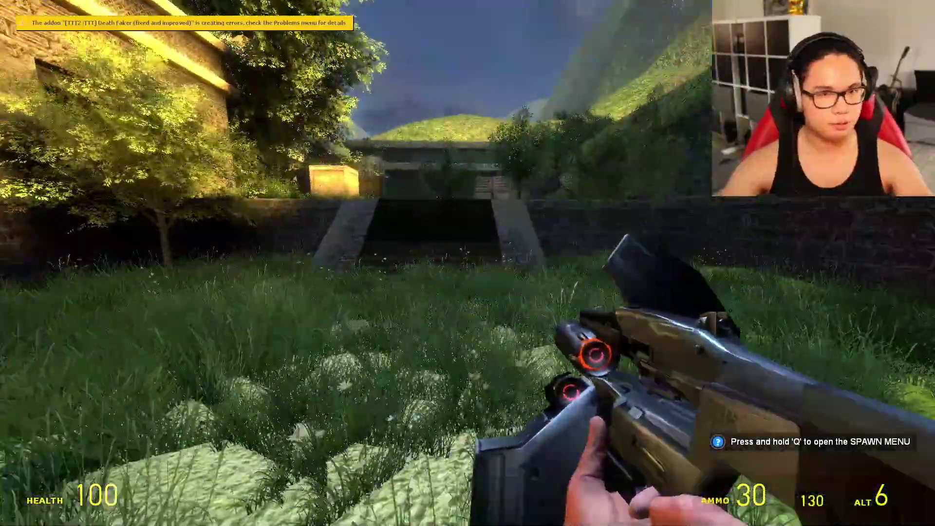
pyautogui.press('w')
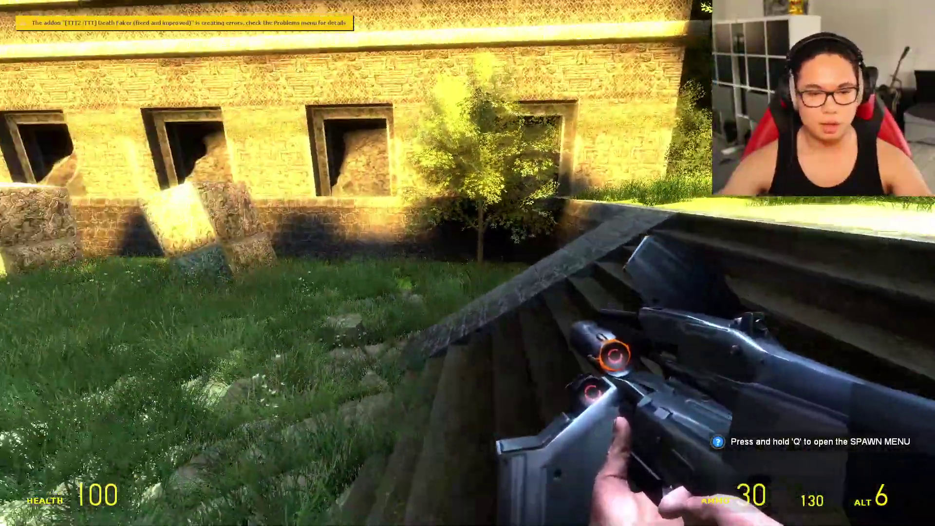